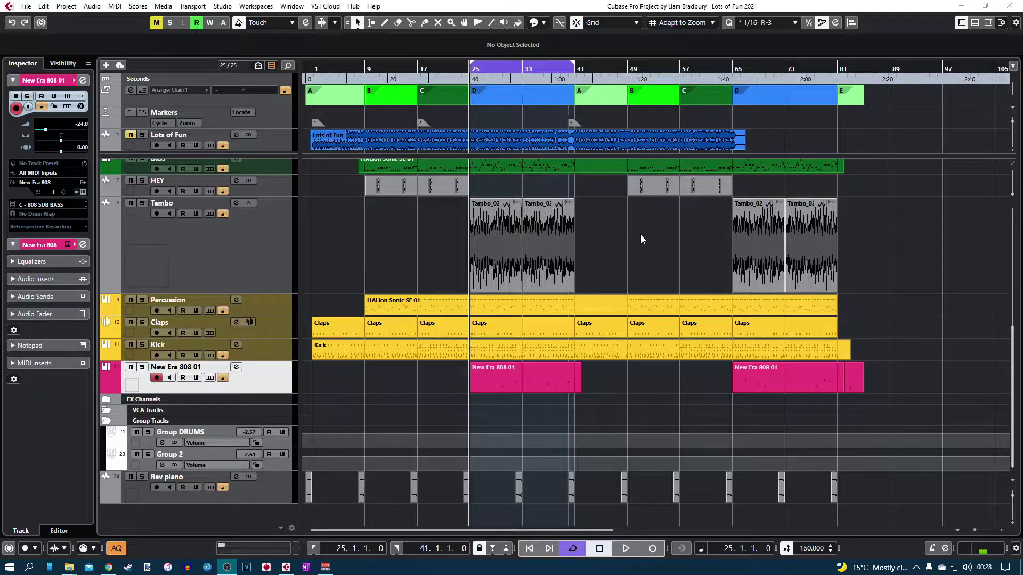
# Play the arrangement from bar 25 to about bar 28, then stop playback.
pyautogui.click(640, 239)
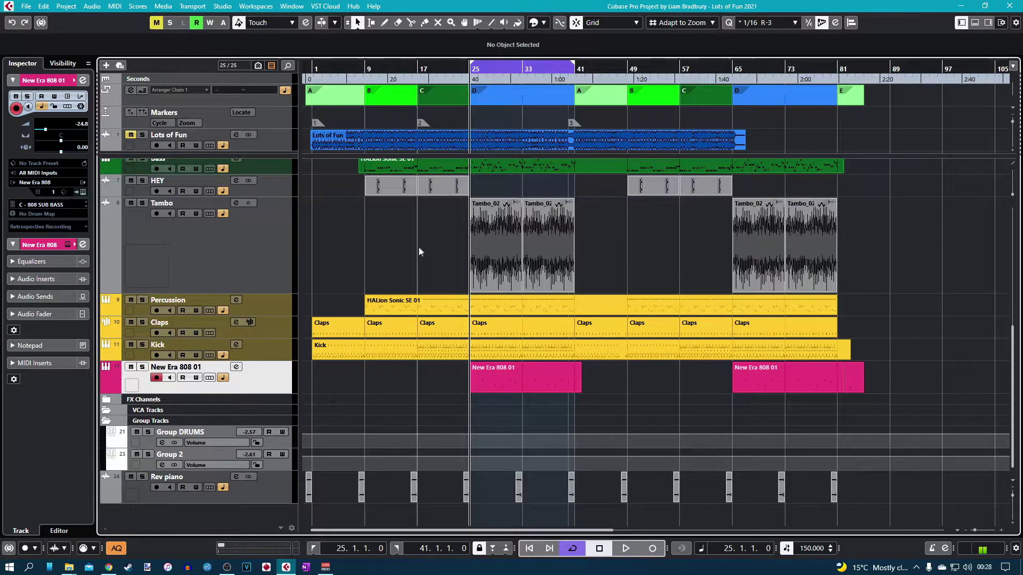
pyautogui.scroll(5, 411, 251)
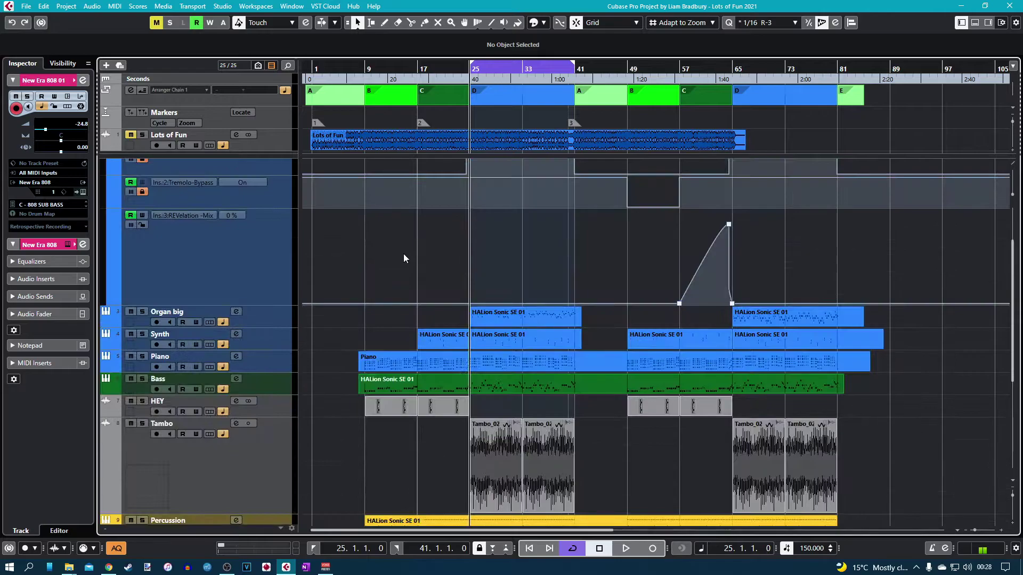
pyautogui.scroll(-3, 404, 254)
pyautogui.scroll(-2, 404, 253)
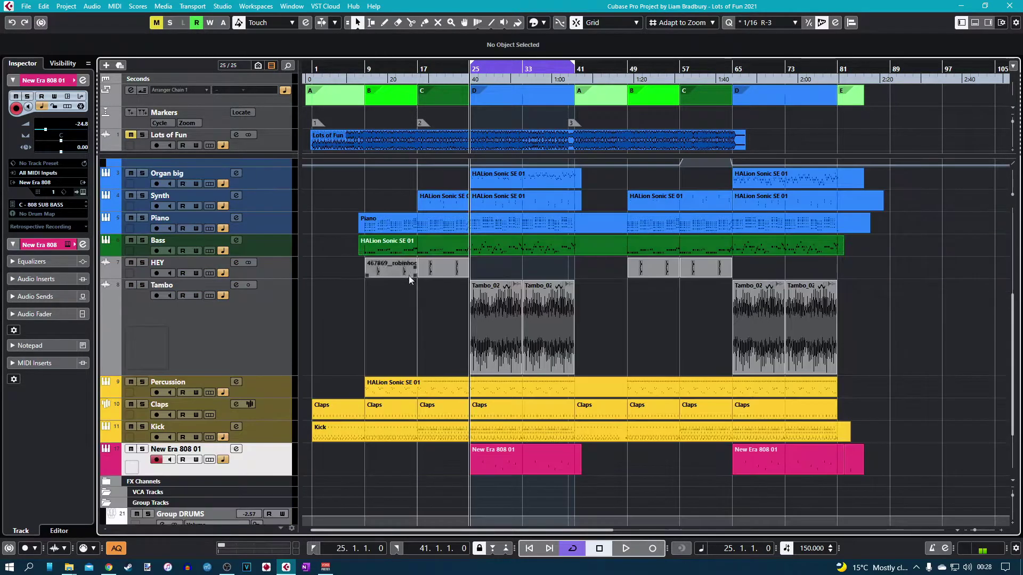
pyautogui.scroll(3, 703, 324)
pyautogui.scroll(-5, 703, 324)
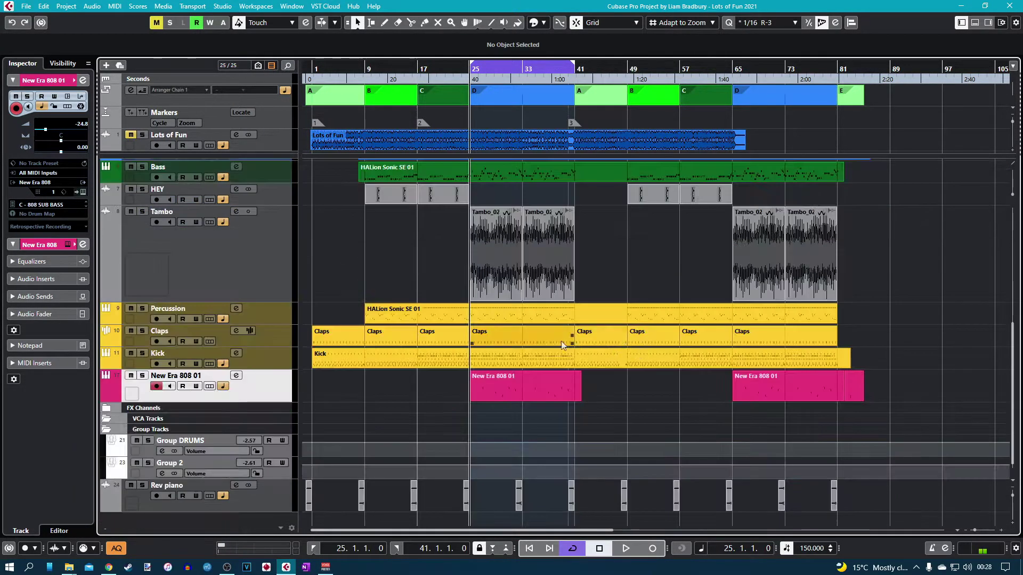
pyautogui.press('space')
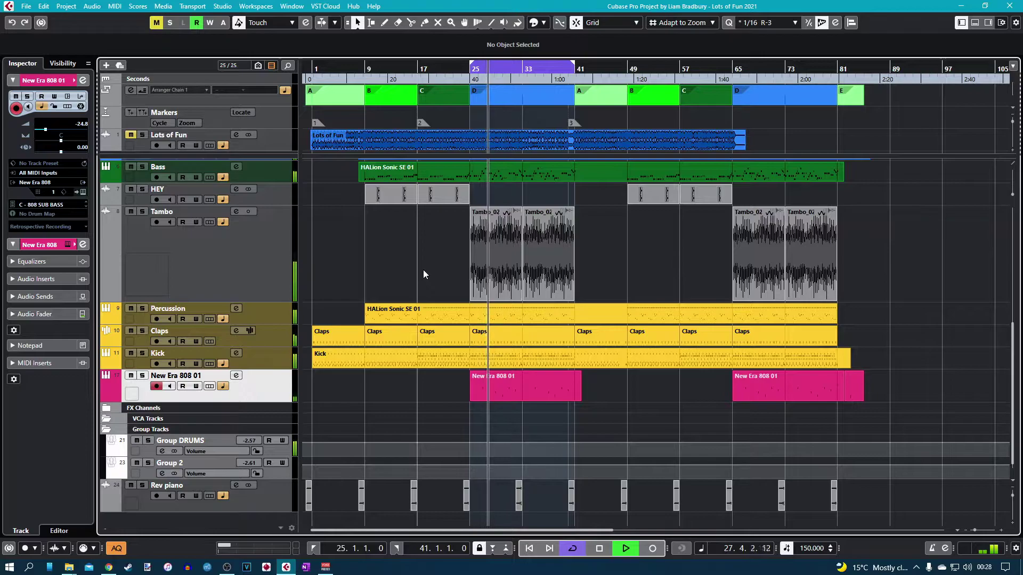
pyautogui.press('space')
# Solo the Kick track, audition it briefly, and show the MixConsole in the Lower Zone.
pyautogui.click(269, 363)
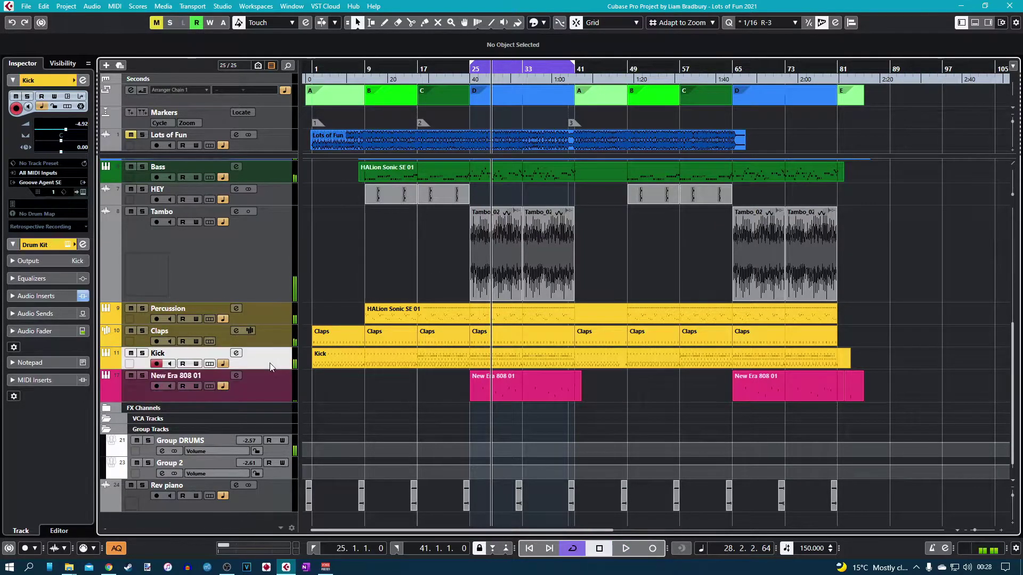
pyautogui.click(142, 353)
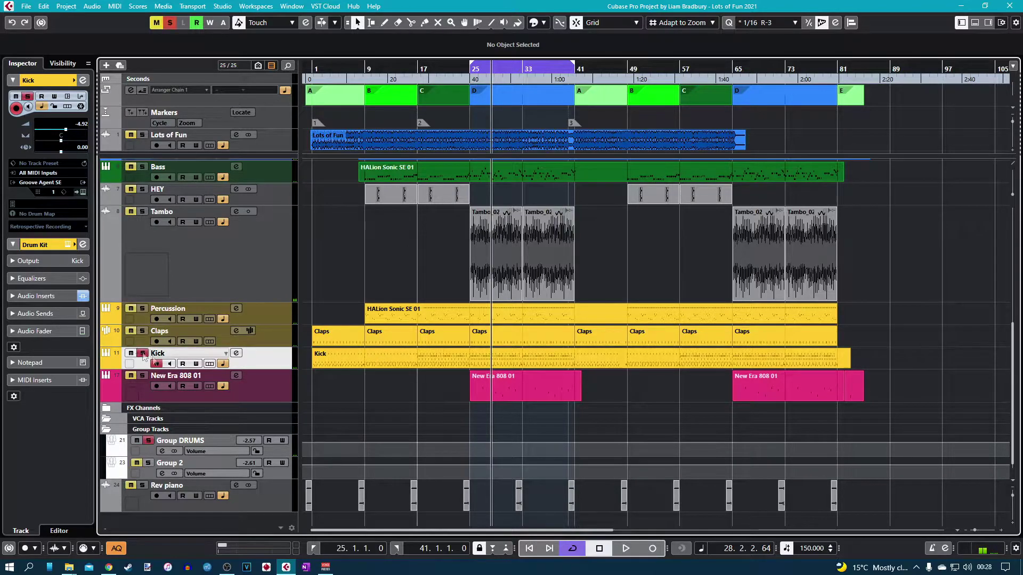
pyautogui.press('space')
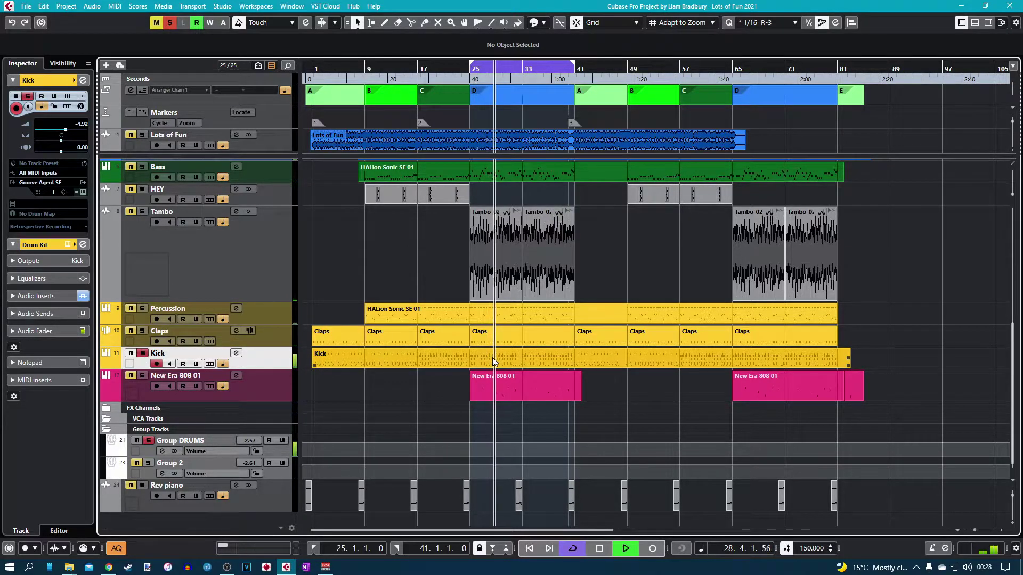
pyautogui.press('space')
pyautogui.click(975, 24)
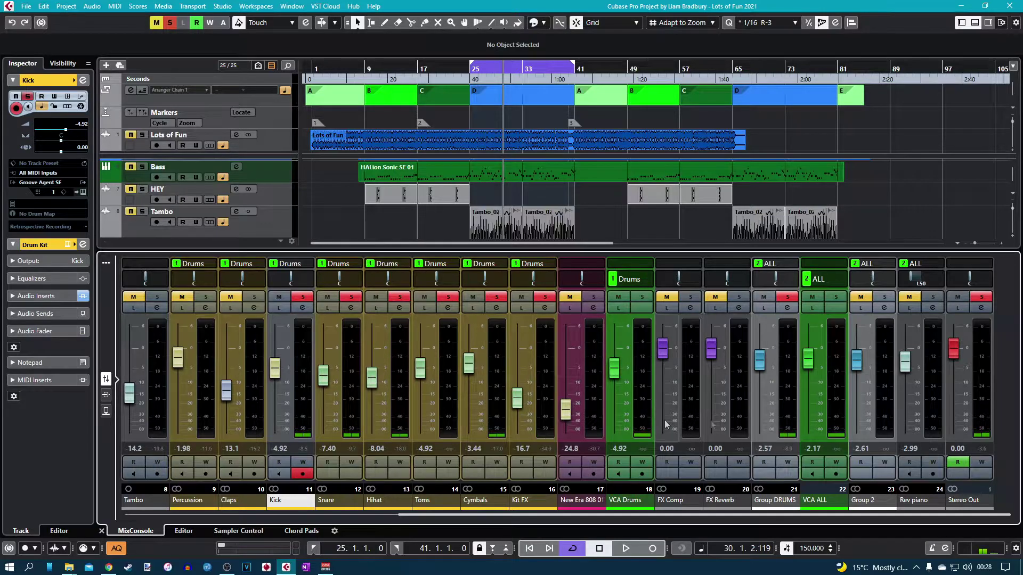
# Hide the Lower Zone MixConsole and show the Right Zone Media rack.
pyautogui.click(976, 23)
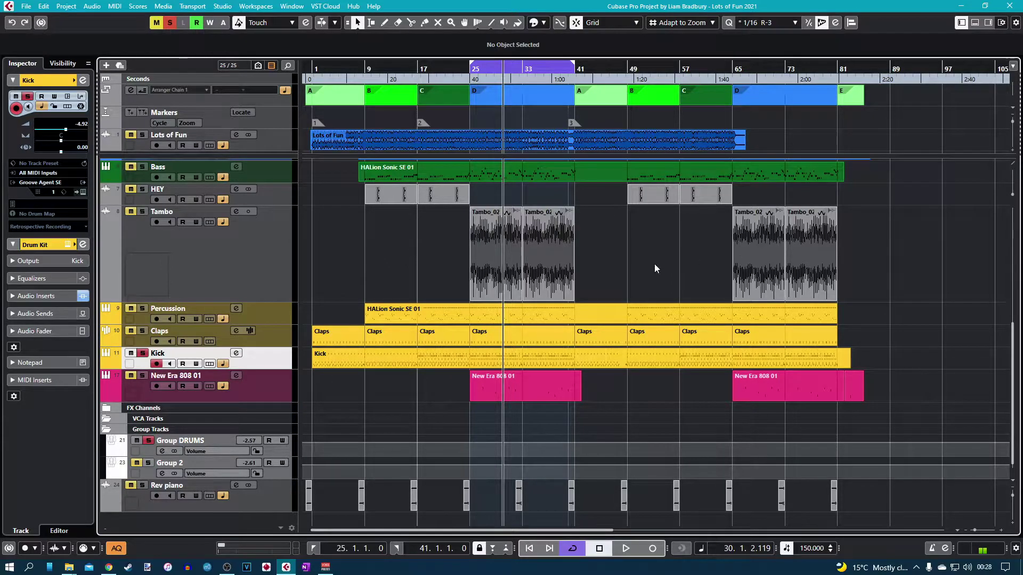
pyautogui.click(986, 23)
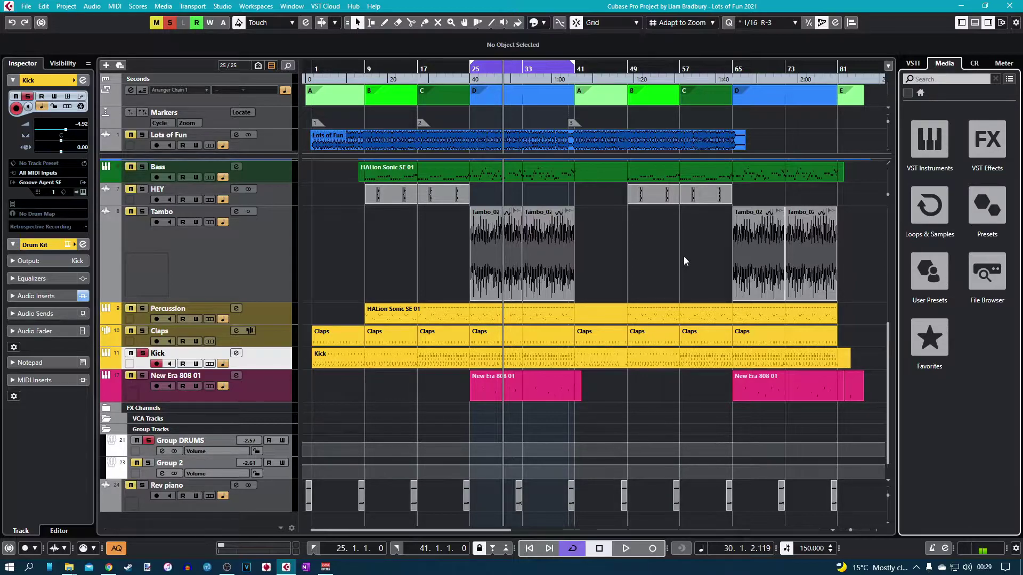
# In the collapsed VSTi rack, start freezing the Drum Kit instrument.
pyautogui.click(912, 63)
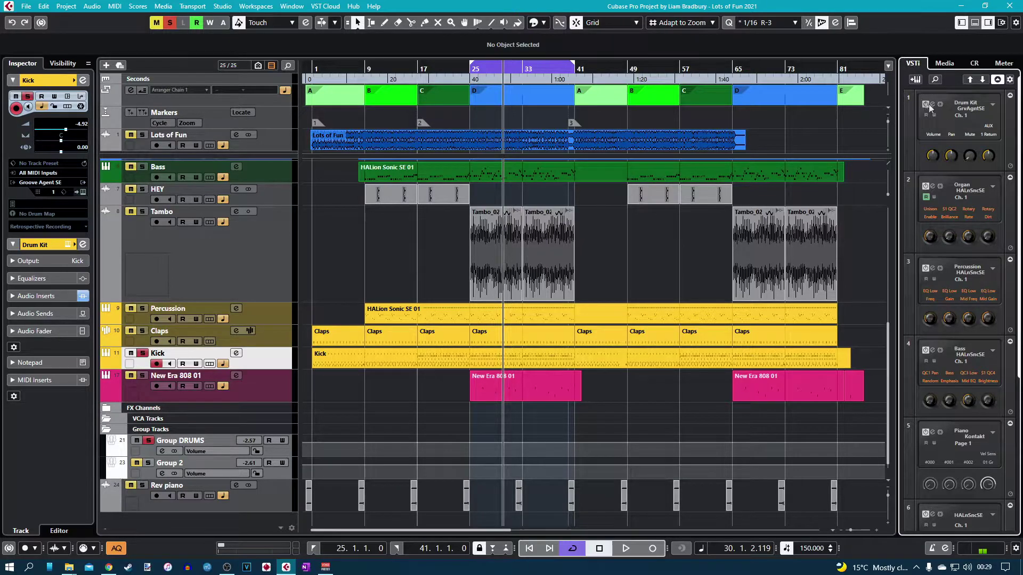
pyautogui.click(998, 79)
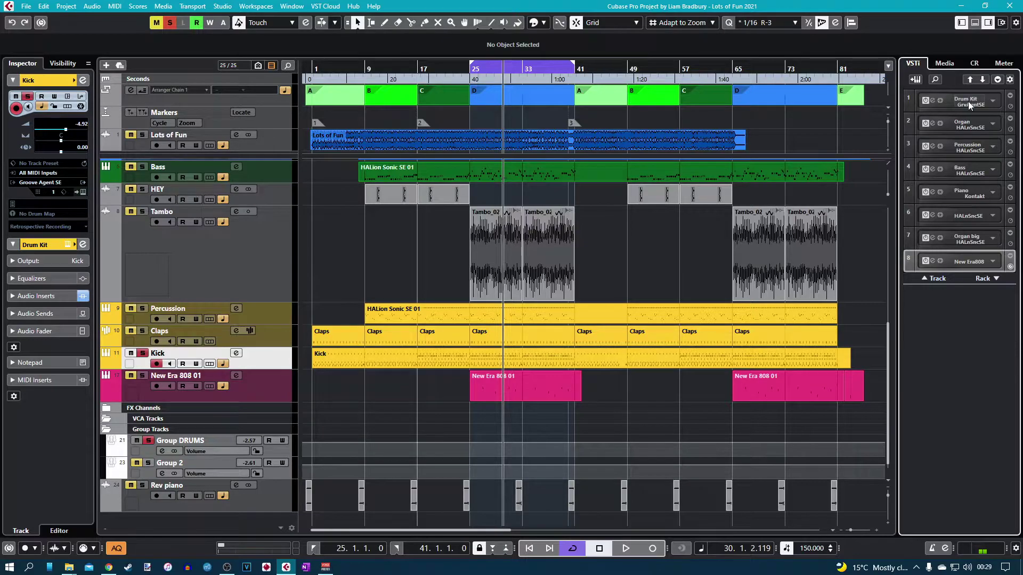
pyautogui.click(941, 100)
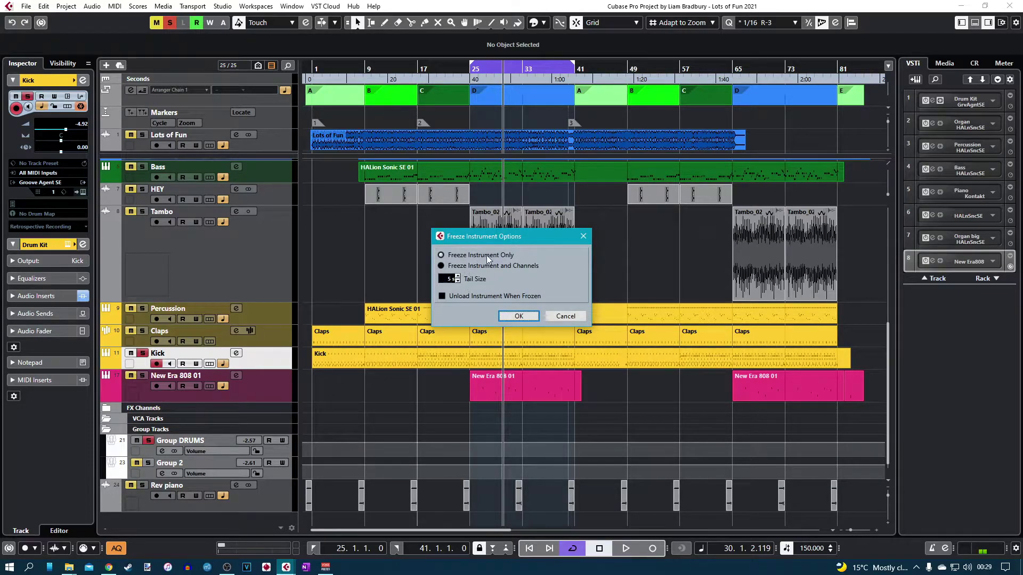
pyautogui.click(521, 315)
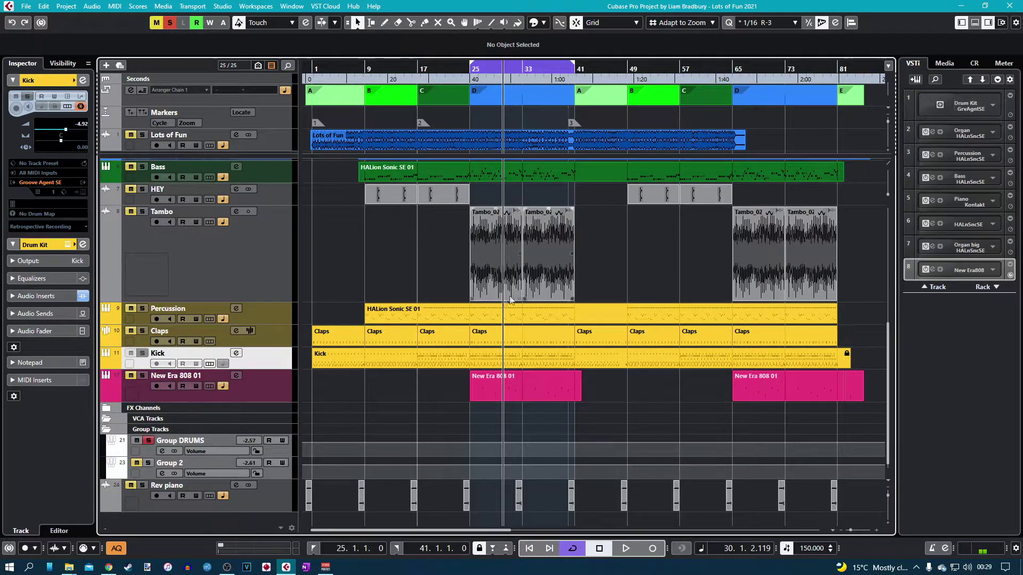
# Play the frozen kick from bar 25 to about bar 32, stop, and show the MixConsole.
pyautogui.press('space')
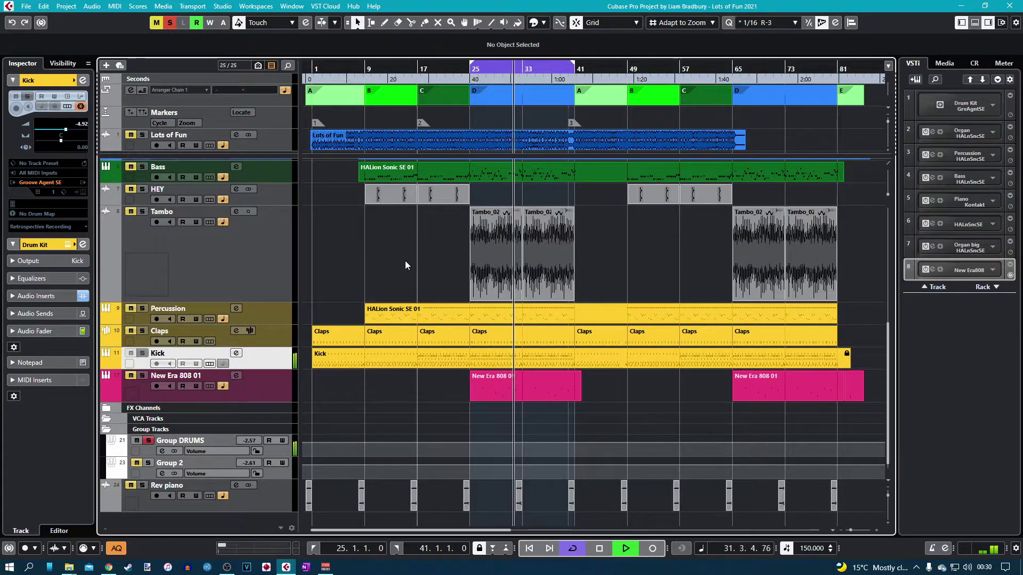
pyautogui.press('space')
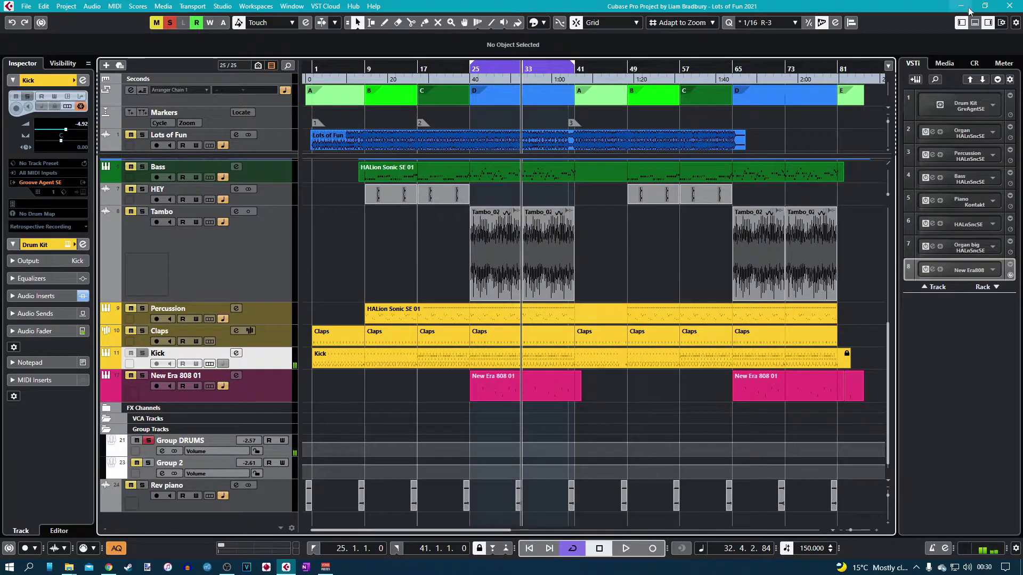
pyautogui.click(976, 25)
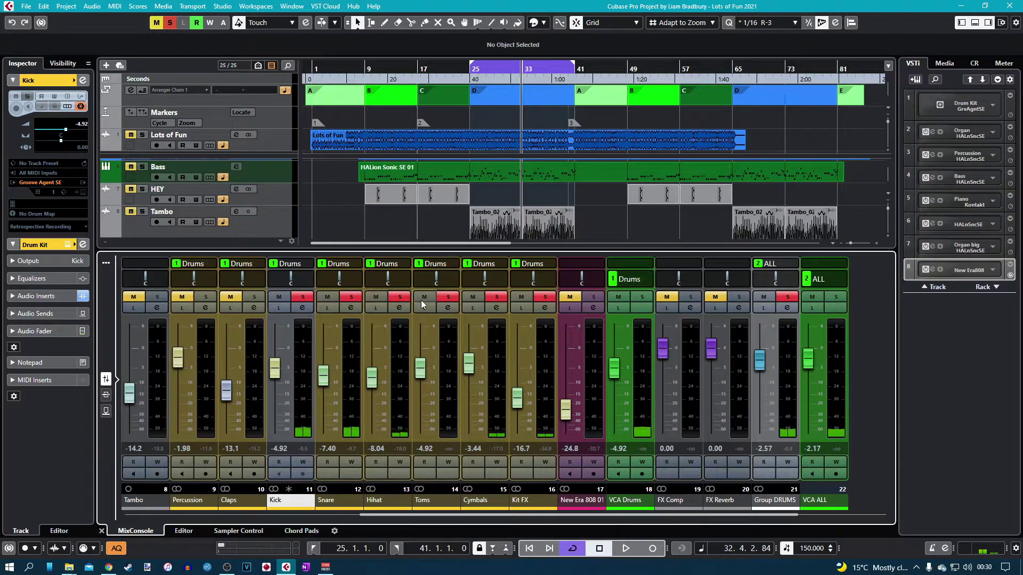
# Clear all solos with the Group DRUMS solo button and briefly play the full mix.
pyautogui.click(788, 298)
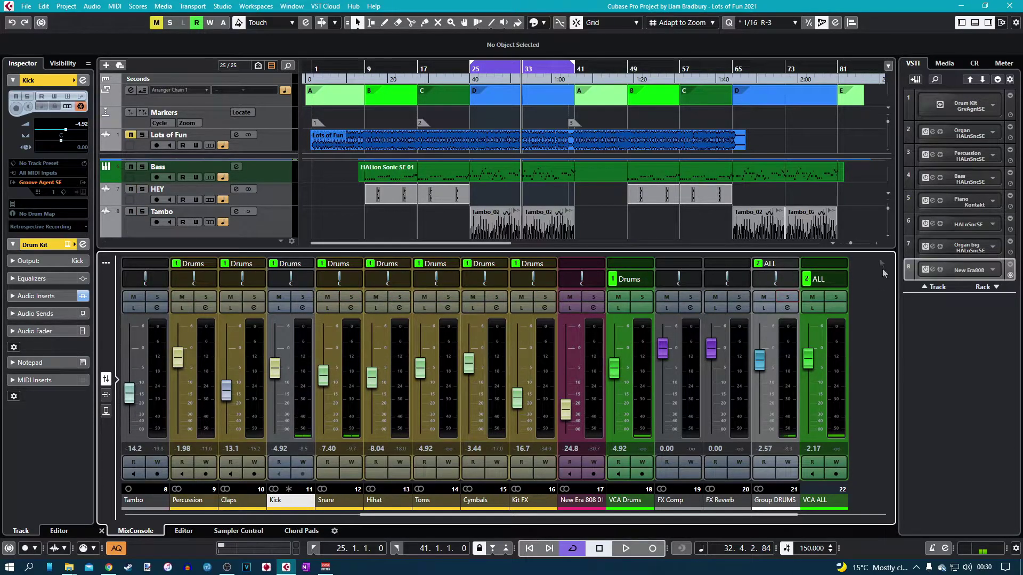
pyautogui.press('space')
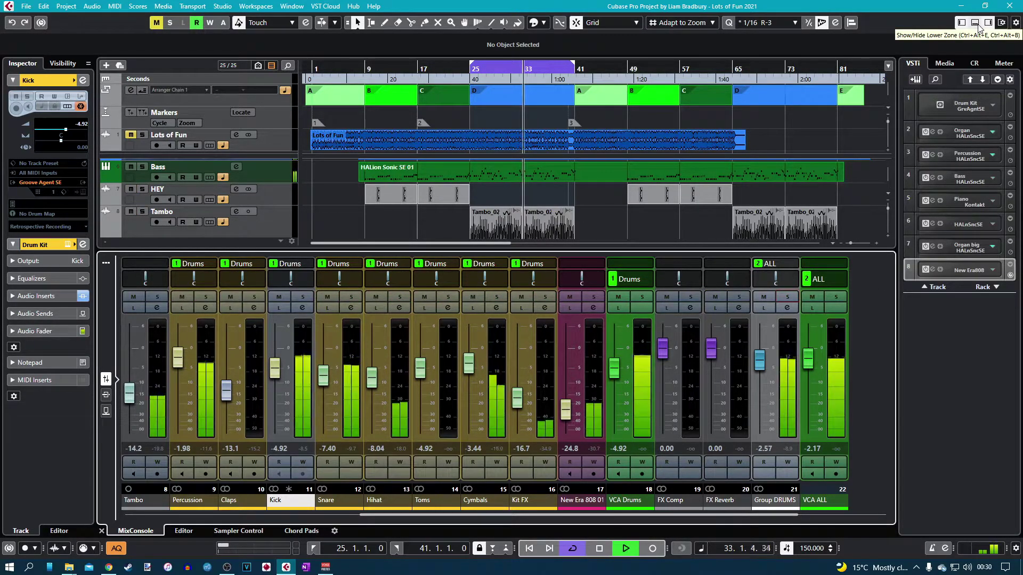
pyautogui.press('space')
pyautogui.click(750, 98)
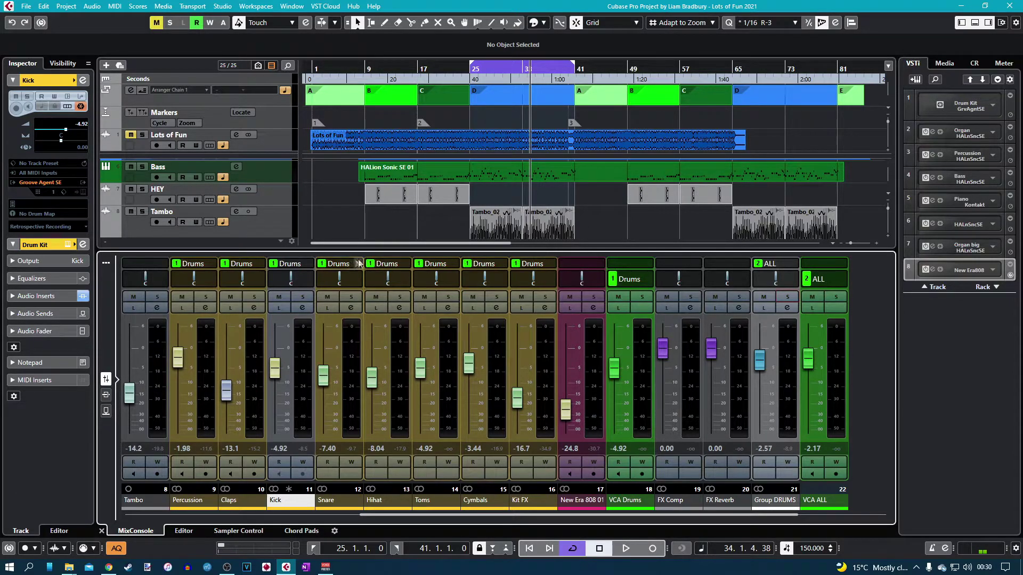
# Hide the MixConsole and unfreeze the Drum Kit instrument, discarding its freeze files.
pyautogui.click(974, 23)
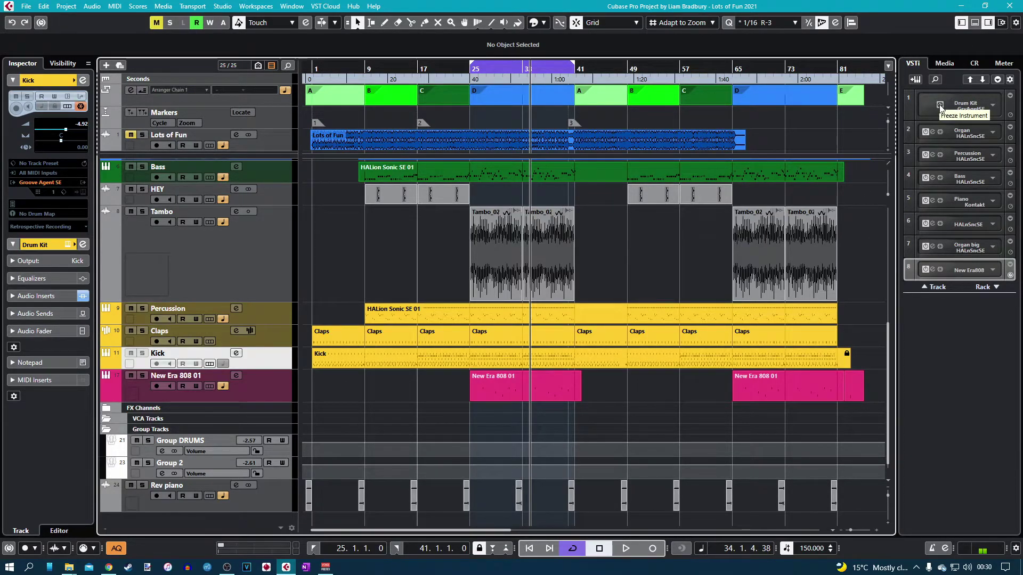
pyautogui.click(941, 106)
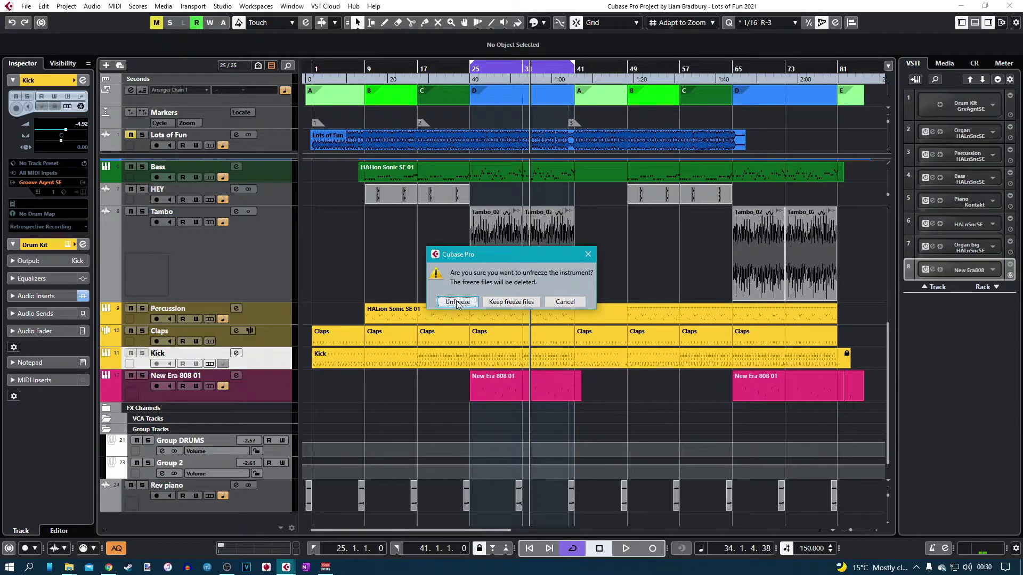
pyautogui.click(457, 302)
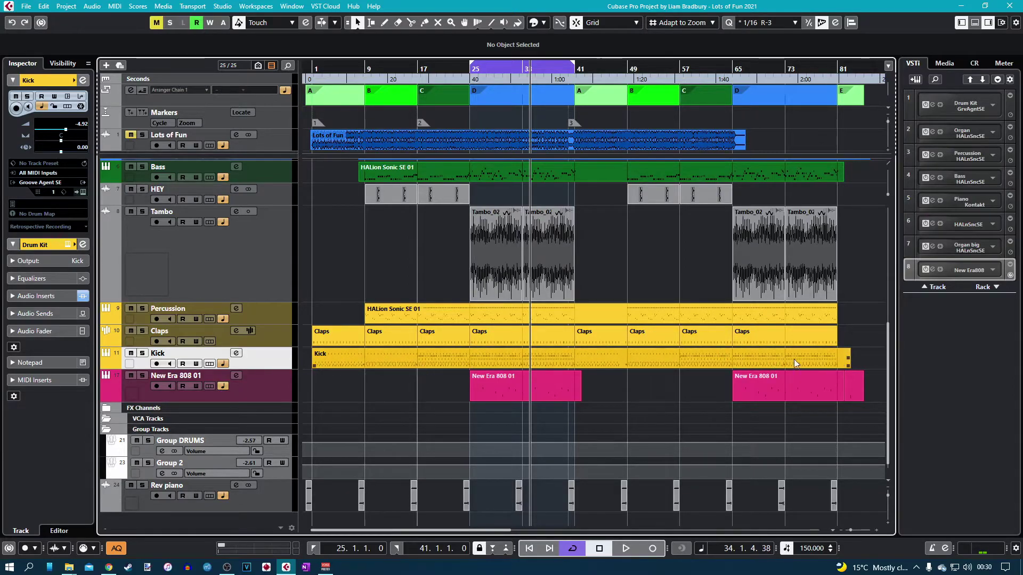
# Open the Kick part in the Key Editor to check its MIDI notes, then close it.
pyautogui.doubleClick(580, 359)
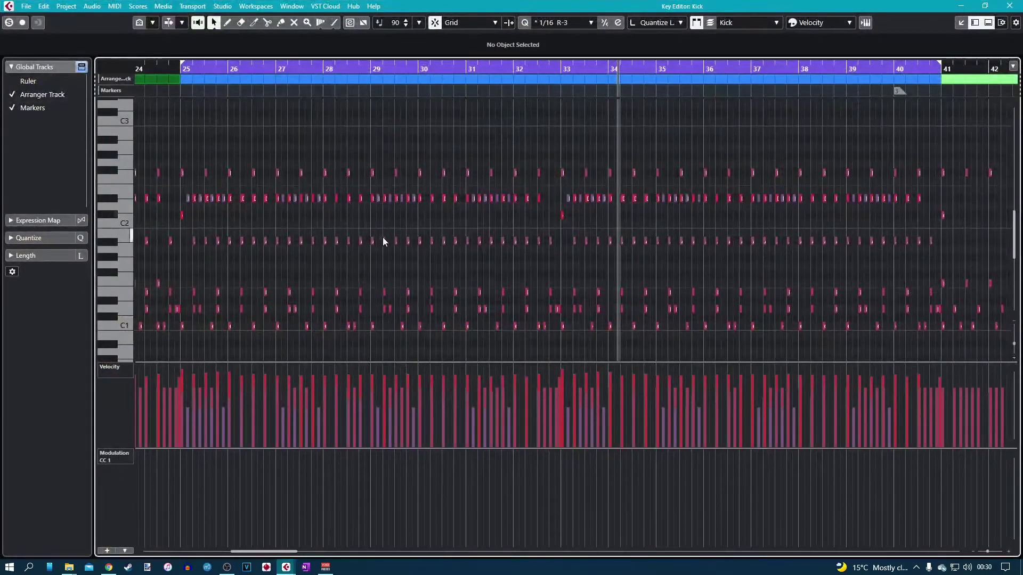
pyautogui.keyDown('ctrl'); pyautogui.scroll(-2, 391, 239); pyautogui.keyUp('ctrl')
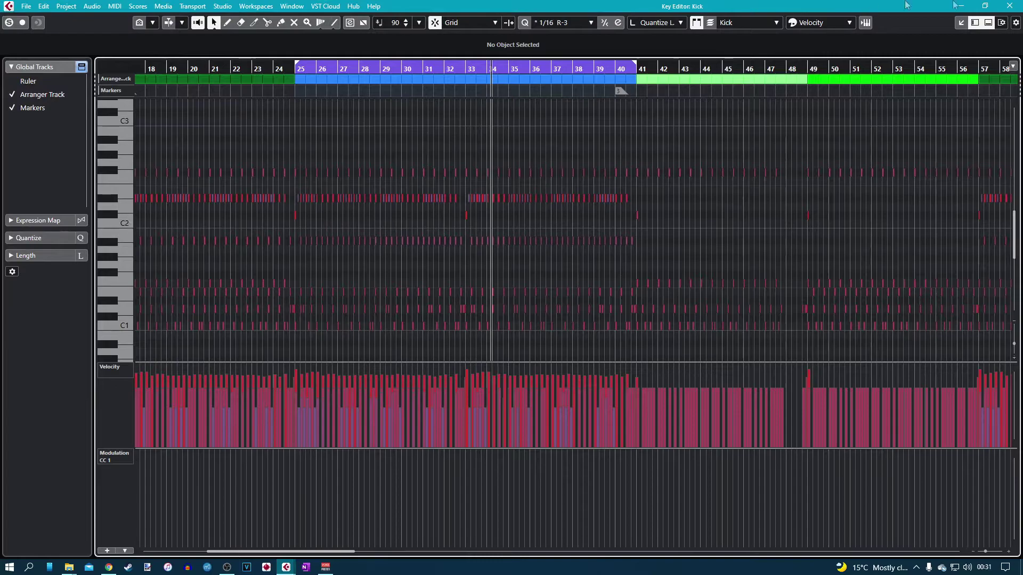
pyautogui.click(1020, 5)
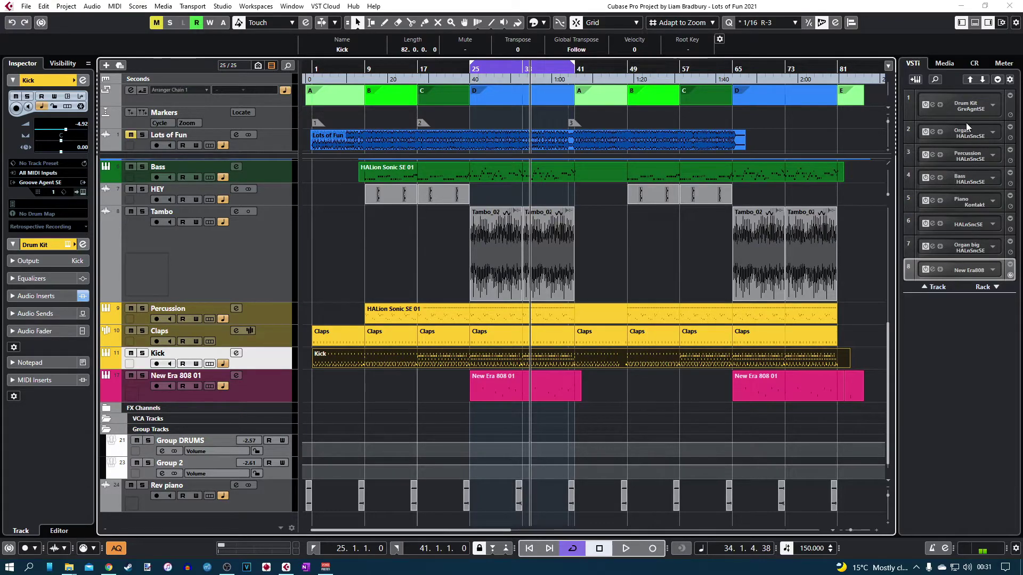
pyautogui.scroll(5, 673, 255)
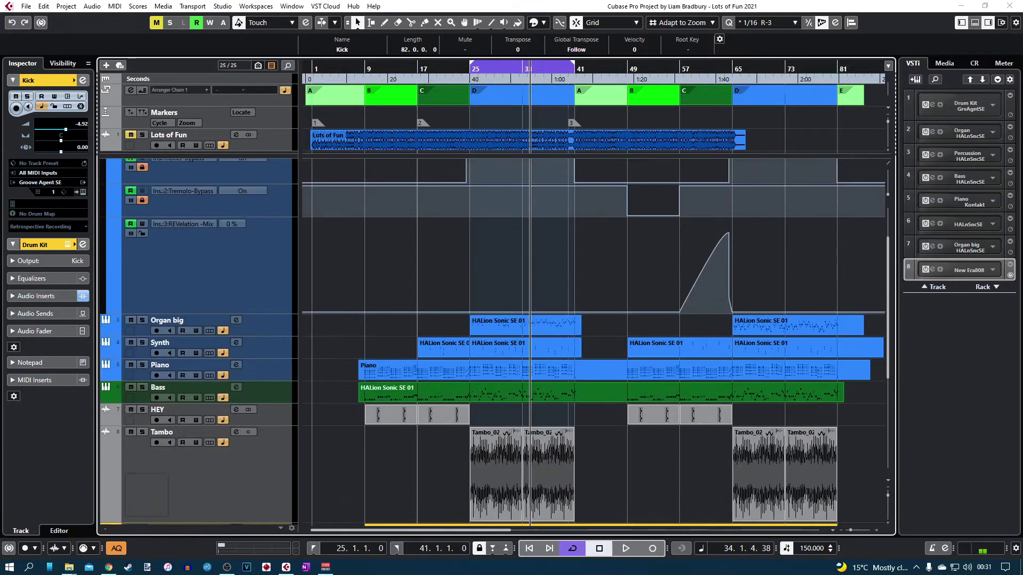
pyautogui.click(988, 23)
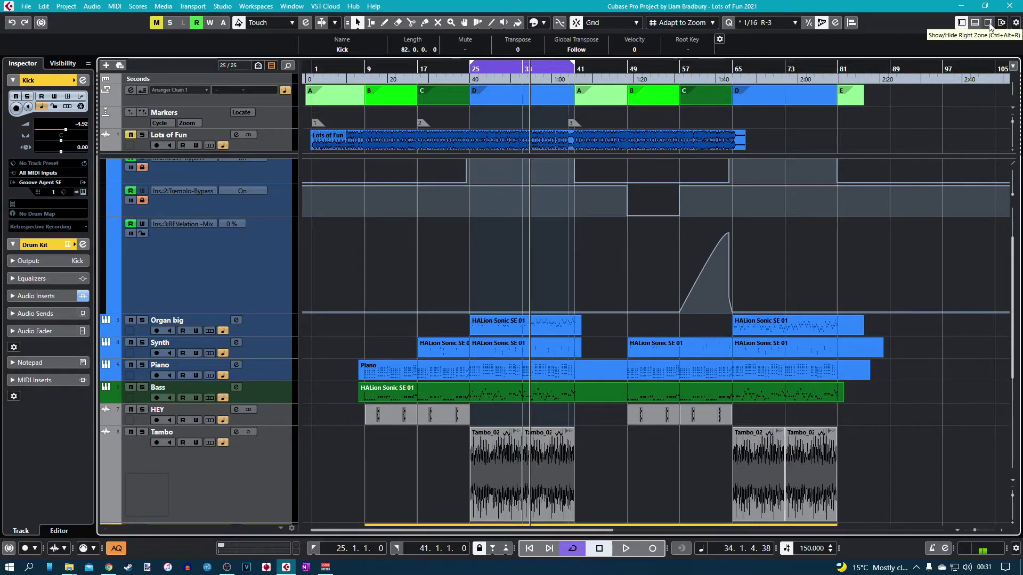
pyautogui.click(988, 23)
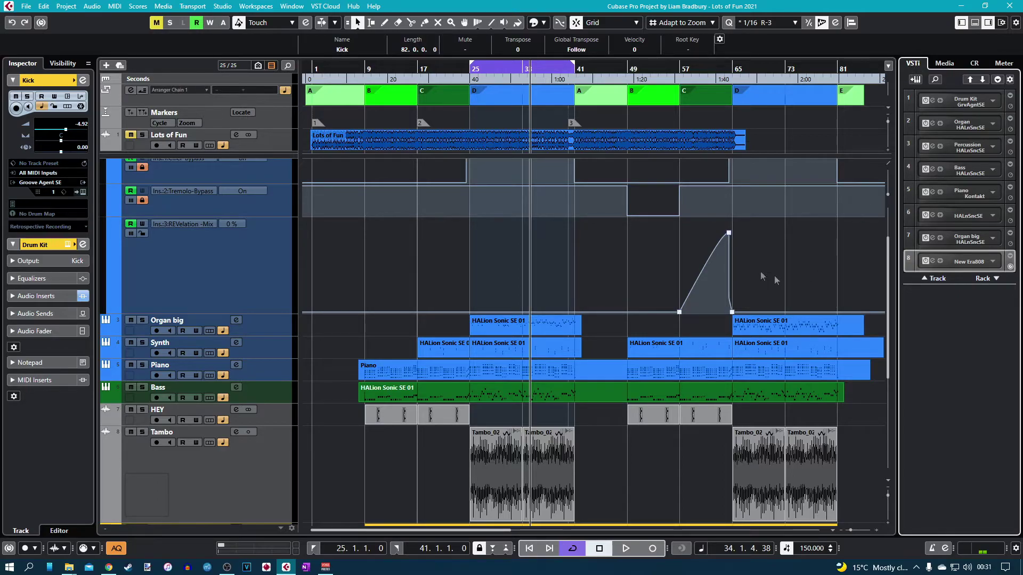
pyautogui.scroll(-5, 596, 436)
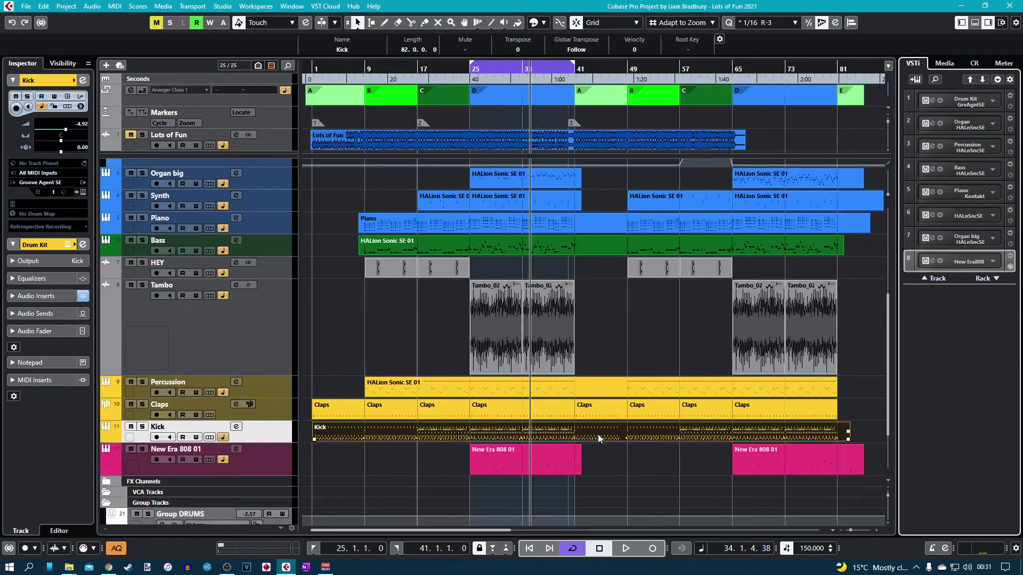